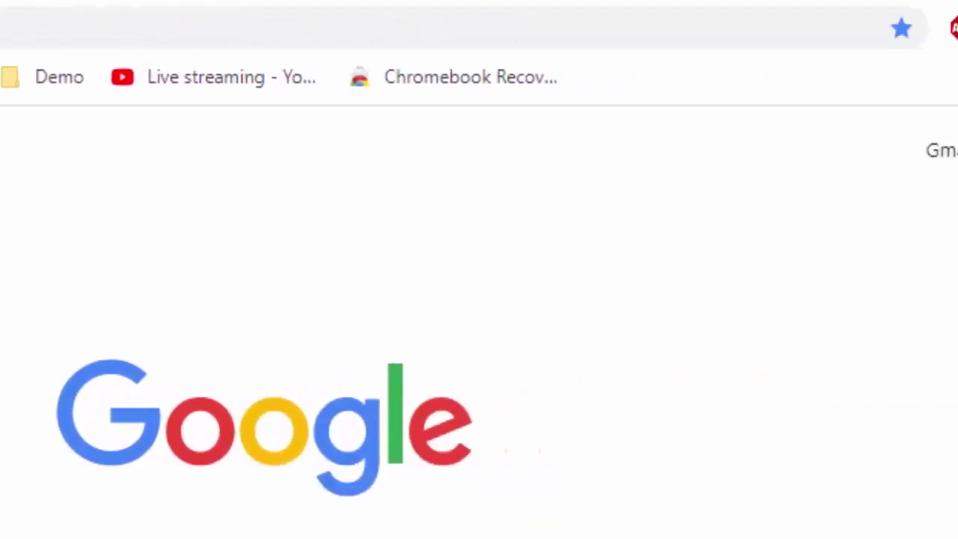
Make sure the bookmarks bar is set to show, and open the Chrome apps page from it.
click(923, 36)
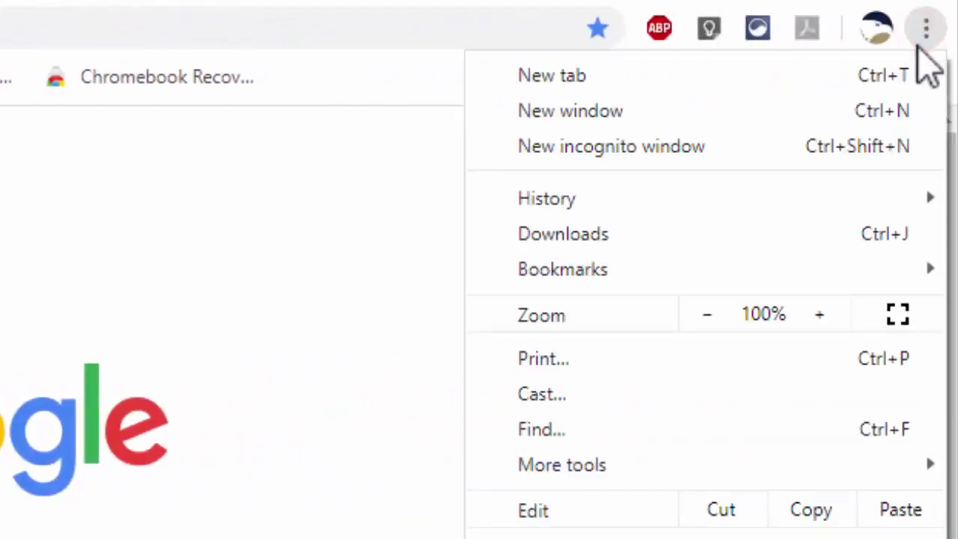
mouse_move(628, 274)
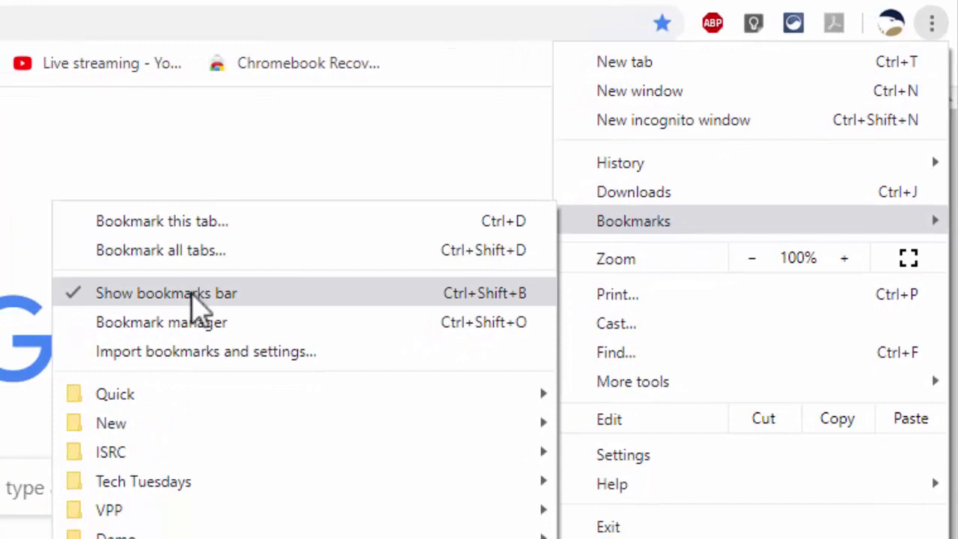
click(194, 294)
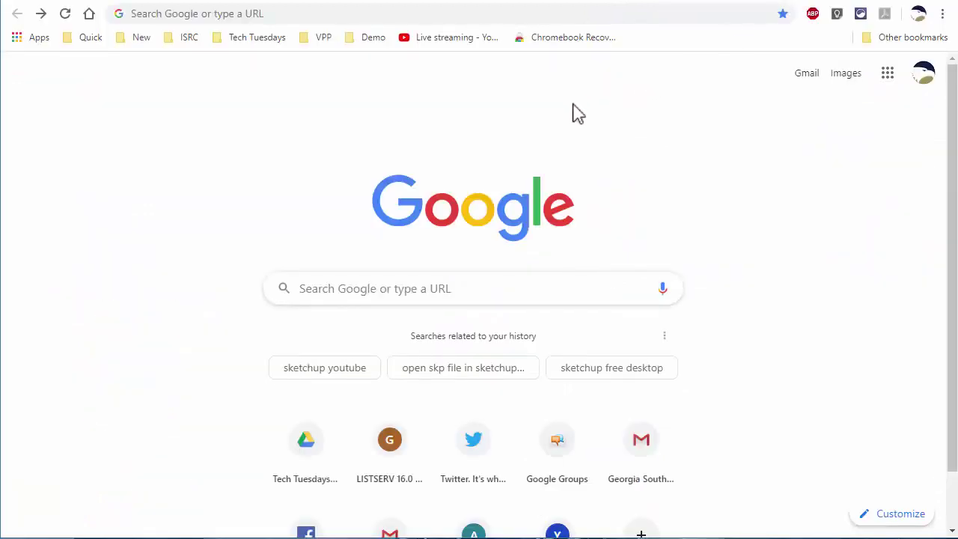
click(41, 45)
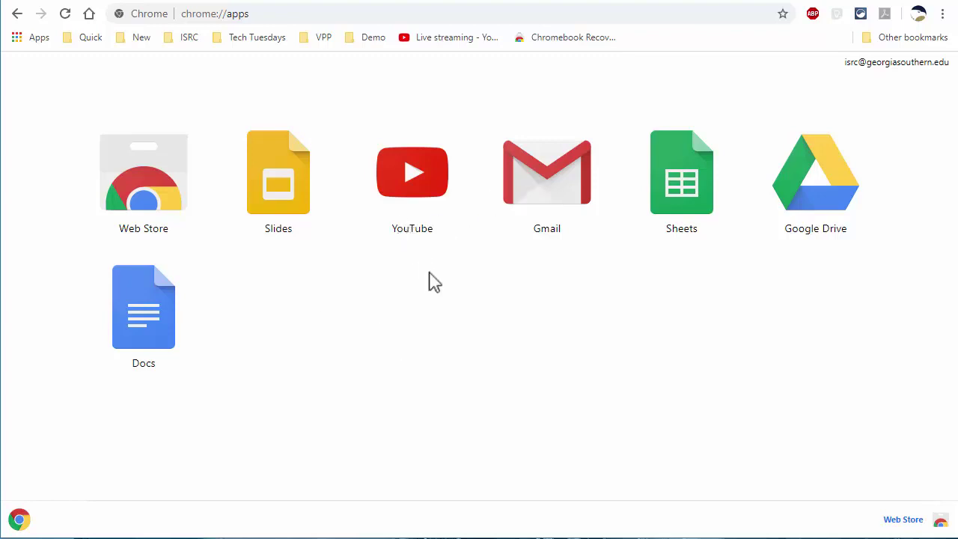
Create a browser shortcut named Twitter for the Twitter home page and check it on the Chrome apps page.
click(249, 2)
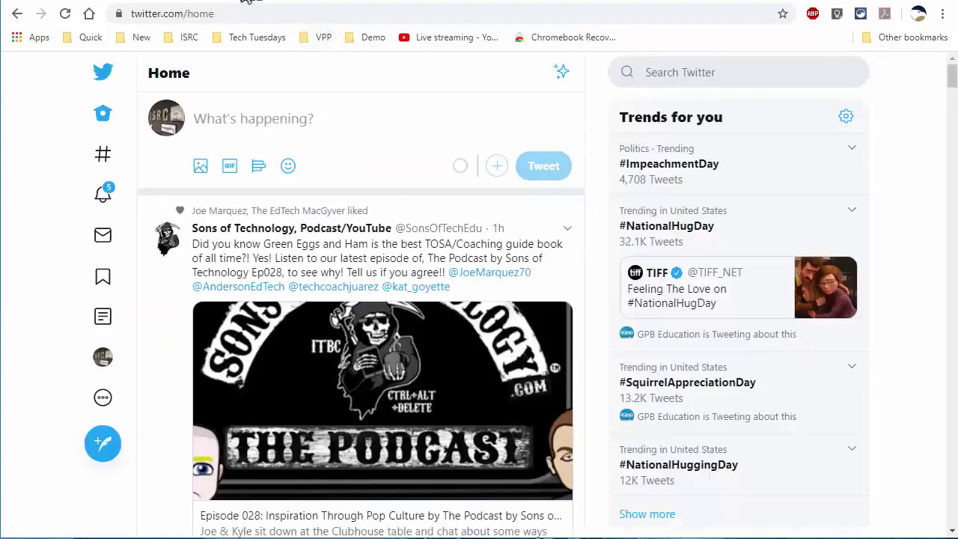
click(357, 126)
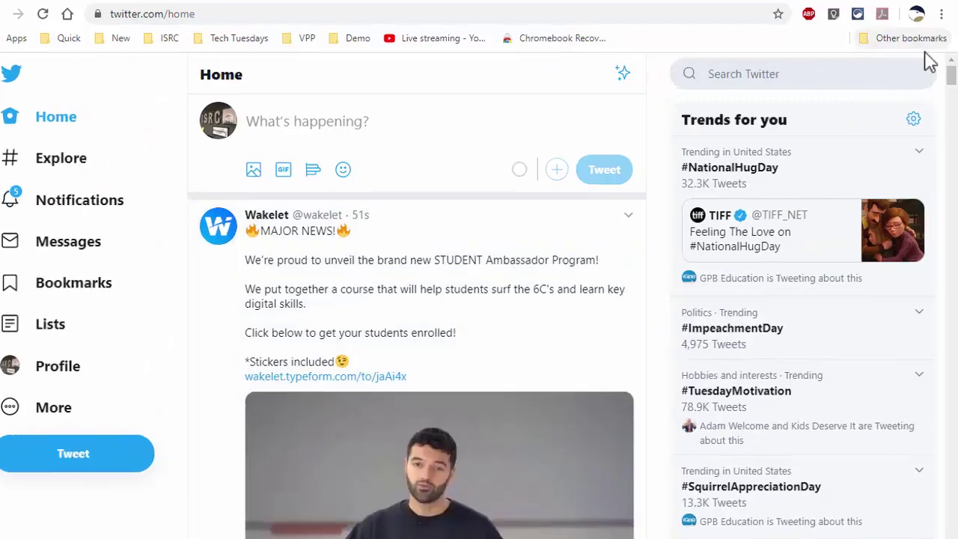
click(940, 13)
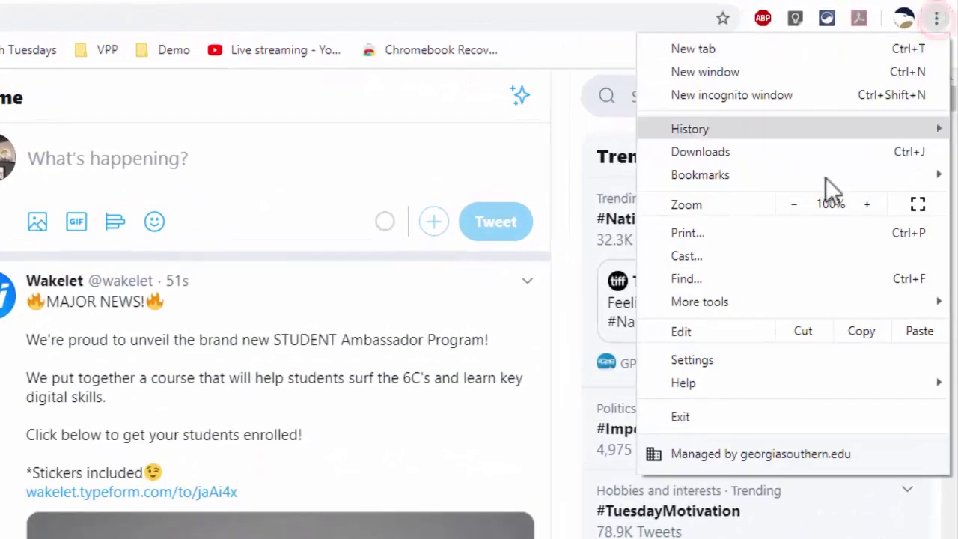
mouse_move(709, 308)
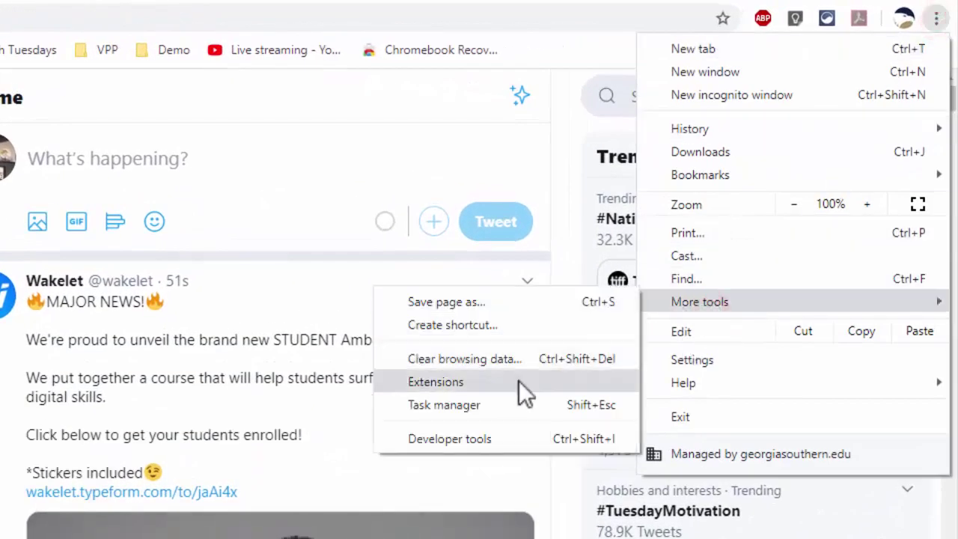
click(472, 324)
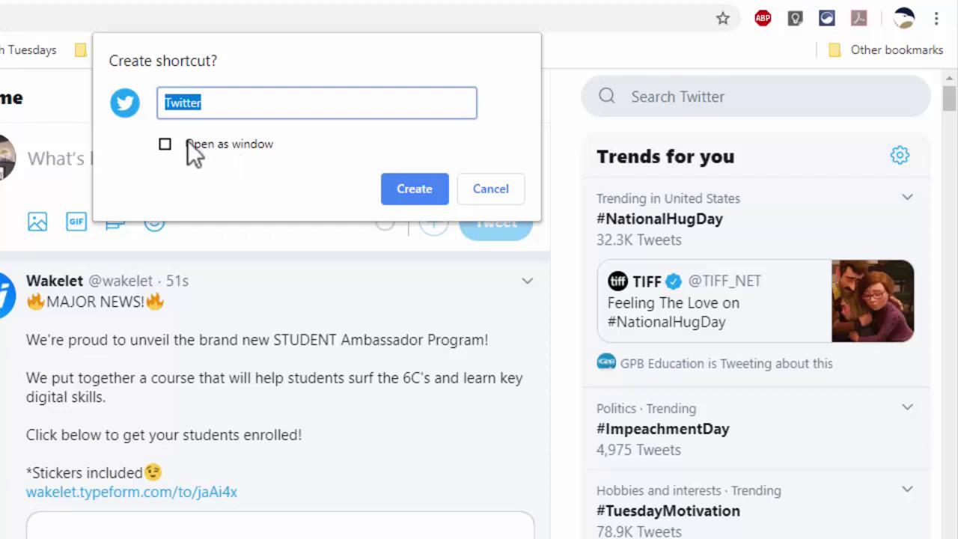
click(397, 196)
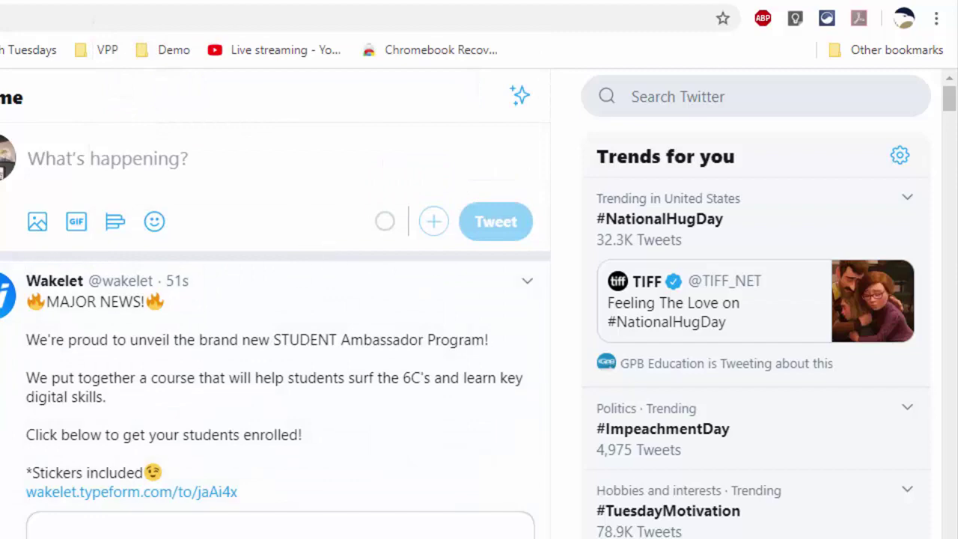
click(32, 15)
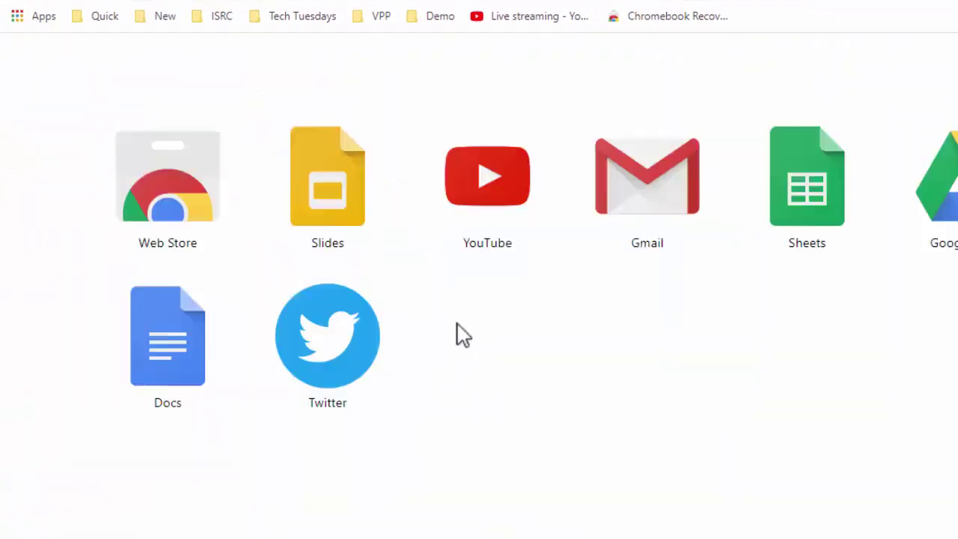
mouse_move(322, 350)
mouse_down()
mouse_move(312, 282)
mouse_move(421, 192)
mouse_move(930, 197)
mouse_move(150, 197)
mouse_move(399, 402)
mouse_move(342, 353)
mouse_up()
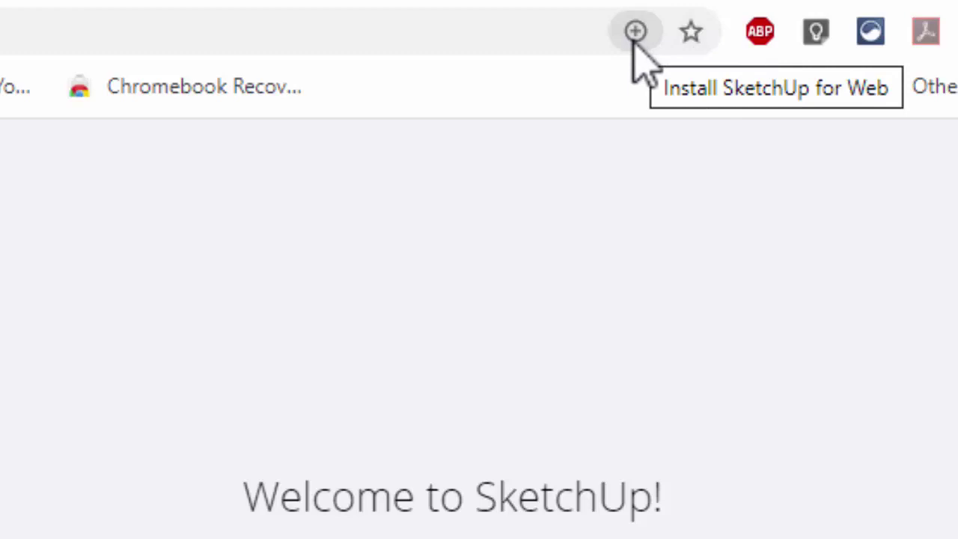
Install SketchUp for Web as an app from its welcome page.
click(634, 33)
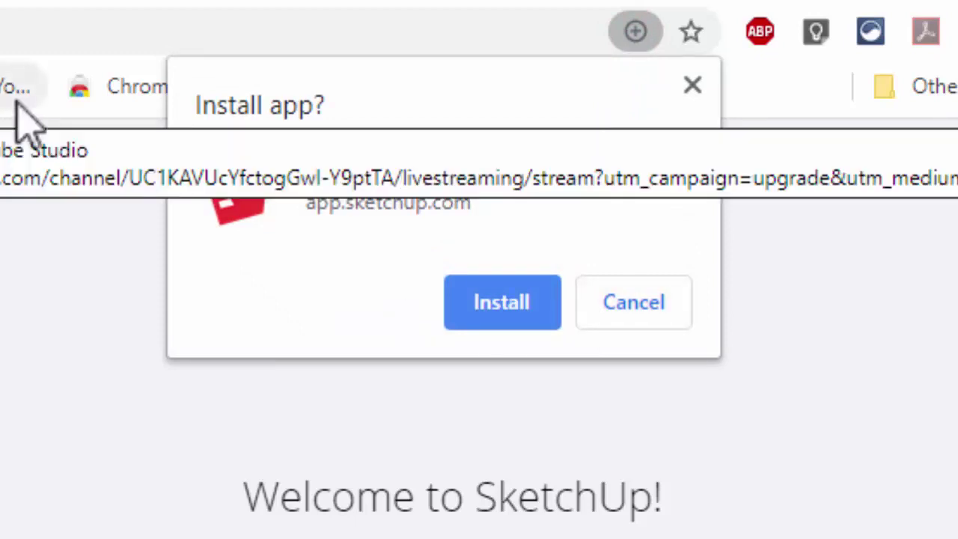
click(514, 295)
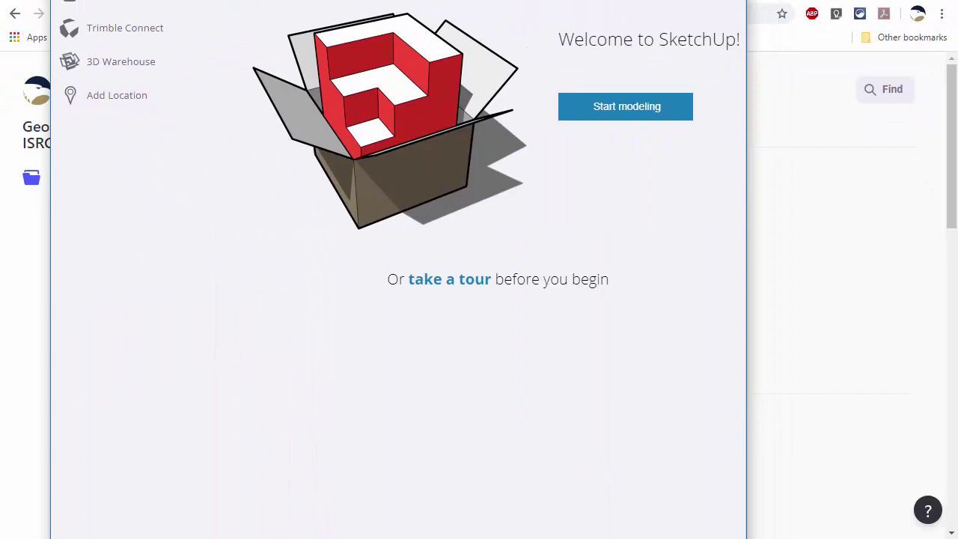
Reposition and resize the standalone SketchUp window over the browser, and close it.
mouse_move(271, 36)
mouse_down()
mouse_move(306, 40)
mouse_move(326, 24)
mouse_up()
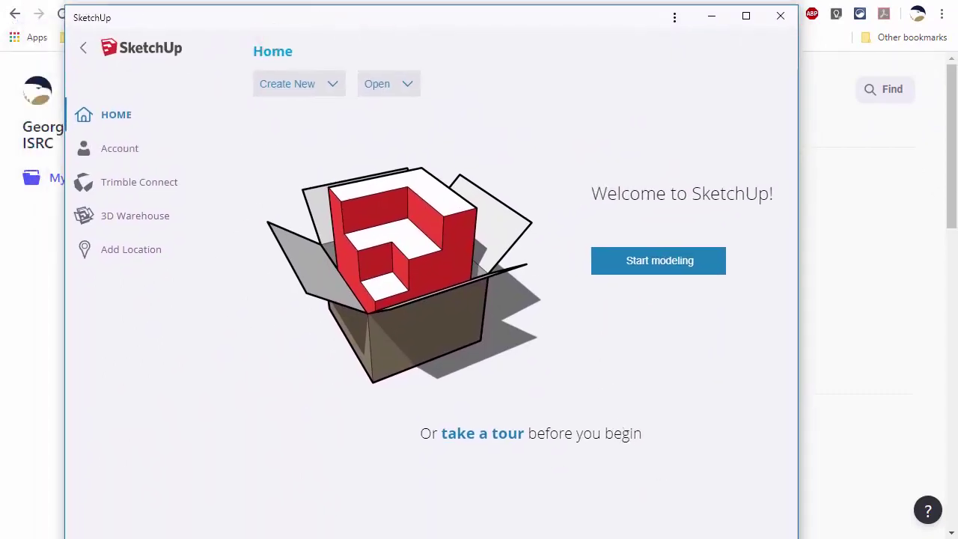
mouse_move(798, 537)
mouse_down()
mouse_move(815, 464)
mouse_move(831, 507)
mouse_up()
mouse_move(191, 21)
mouse_down()
mouse_move(317, 57)
mouse_move(306, 32)
mouse_move(296, 37)
mouse_up()
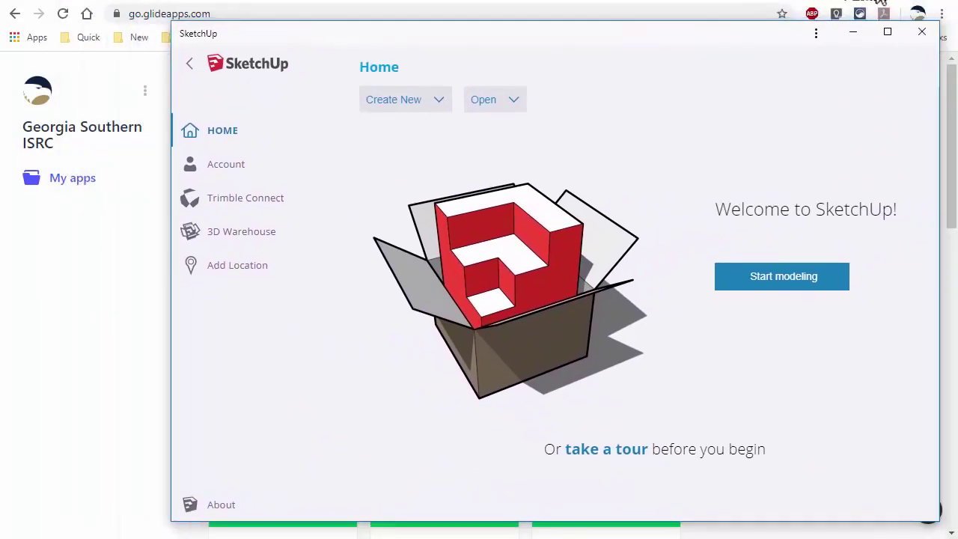
mouse_move(427, 34)
mouse_down()
mouse_move(438, 17)
mouse_move(327, 21)
mouse_move(341, 30)
mouse_up()
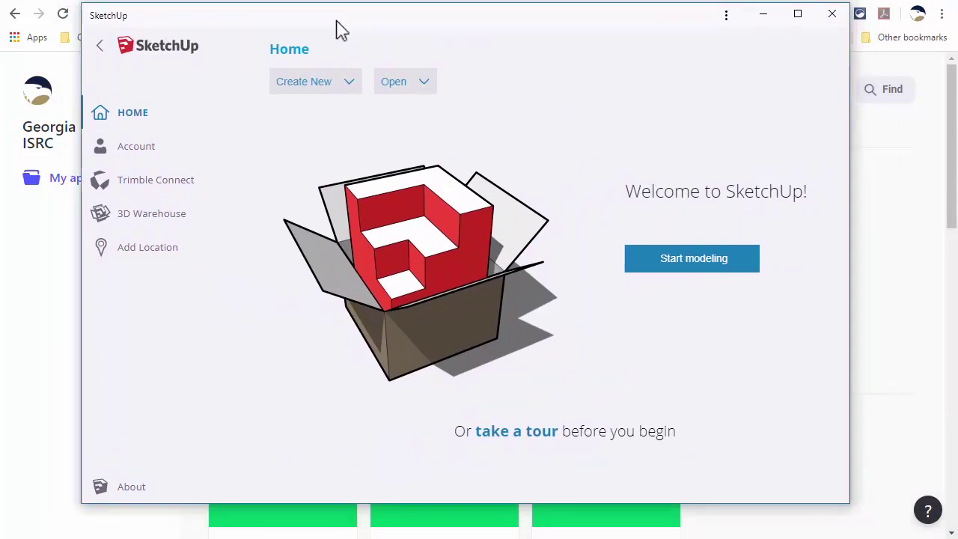
click(832, 13)
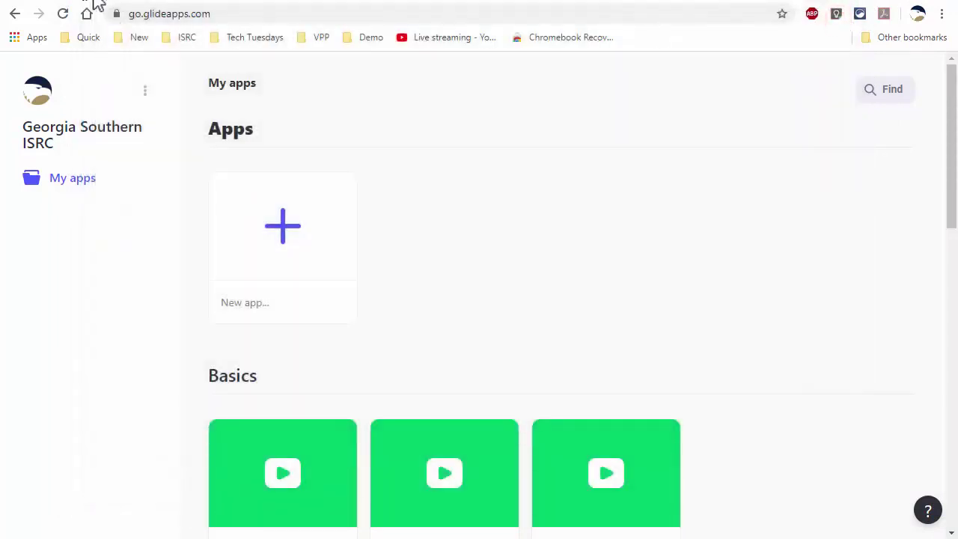
Launch SketchUp for Web from the Chrome apps page and shift its window slightly.
click(123, 4)
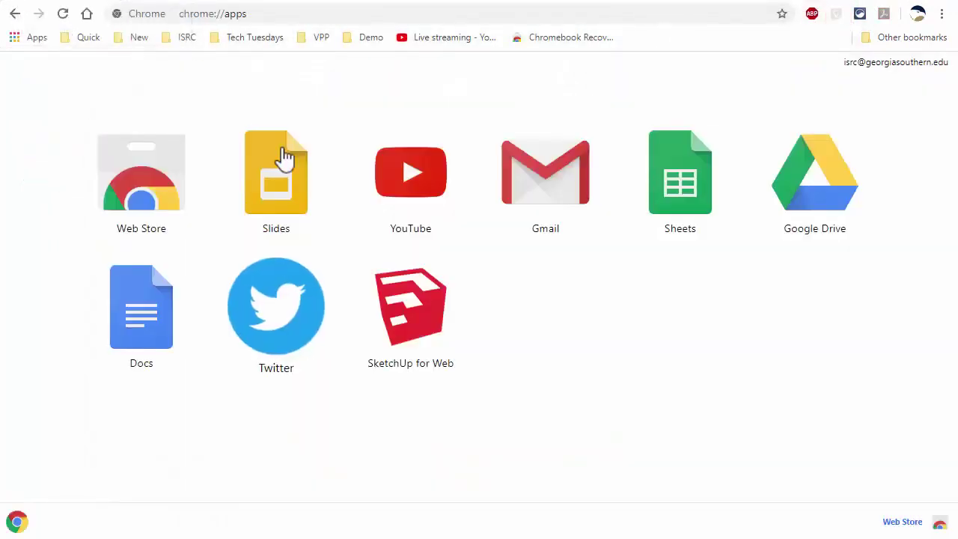
click(432, 308)
mouse_move(182, 15)
mouse_down()
mouse_move(188, 33)
mouse_move(175, 30)
mouse_up()
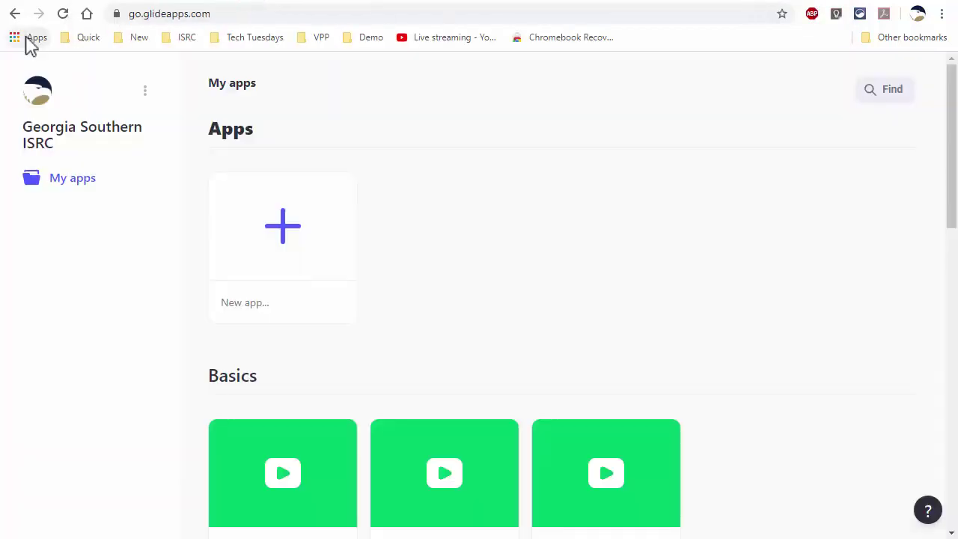
Move SketchUp for Web to a second page of the Chrome apps and rename that page Graphics.
click(34, 39)
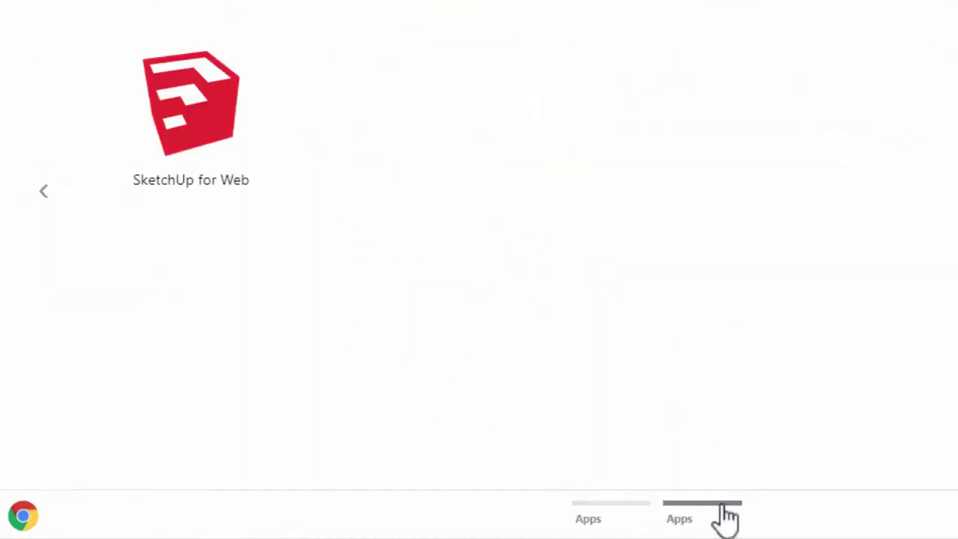
click(681, 519)
click(687, 520)
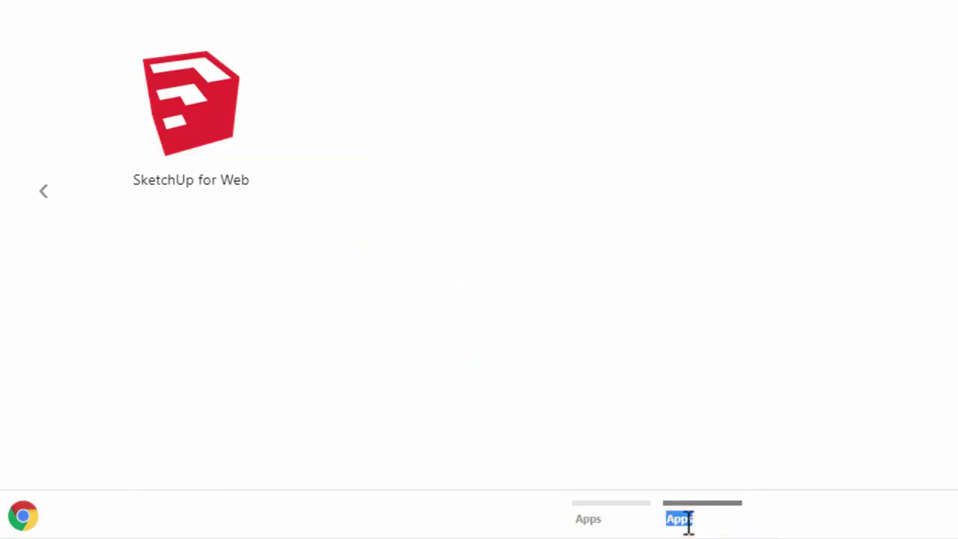
key(BackSpace)
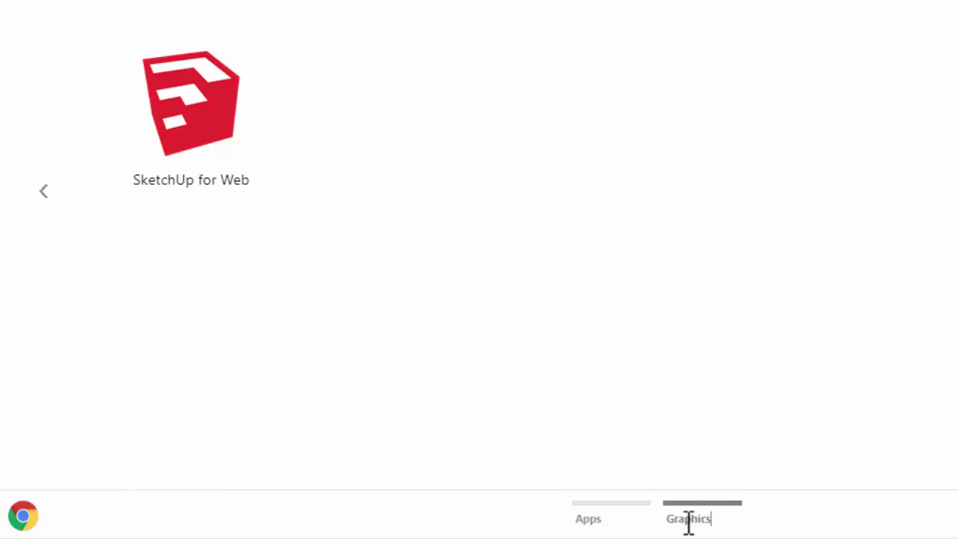
Return to the first apps page and move the Twitter shortcut to a new page named Social.
click(589, 518)
mouse_move(562, 252)
mouse_down()
mouse_move(747, 286)
mouse_move(677, 529)
mouse_move(654, 524)
mouse_up()
click(587, 519)
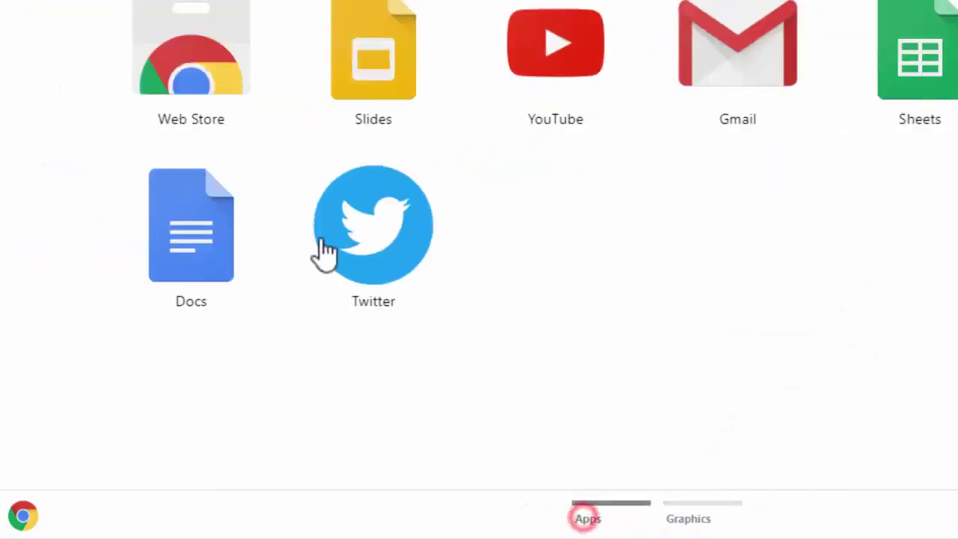
drag(374, 255, 737, 523)
text(Social)
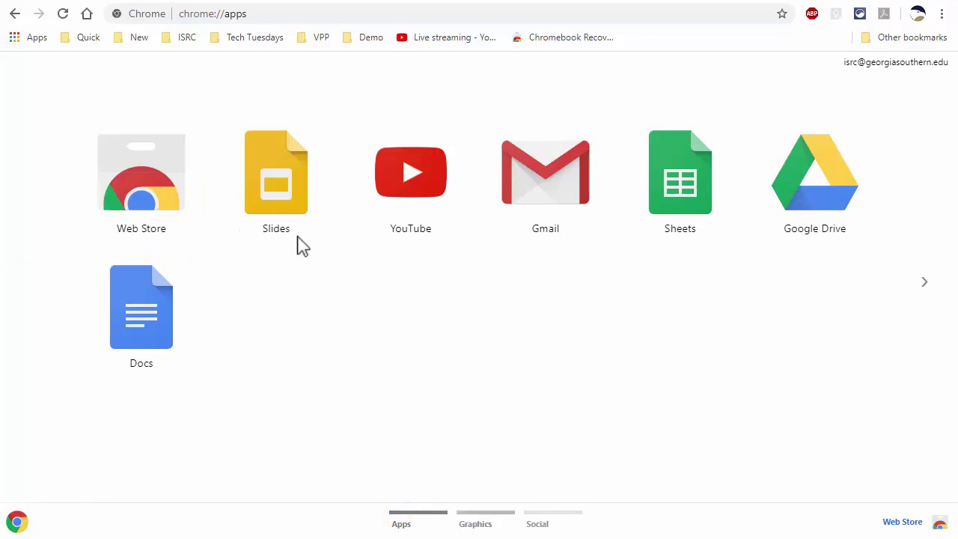
Open the Chrome apps in a new tab and look through the Graphics, Social and Apps pages.
click(210, 2)
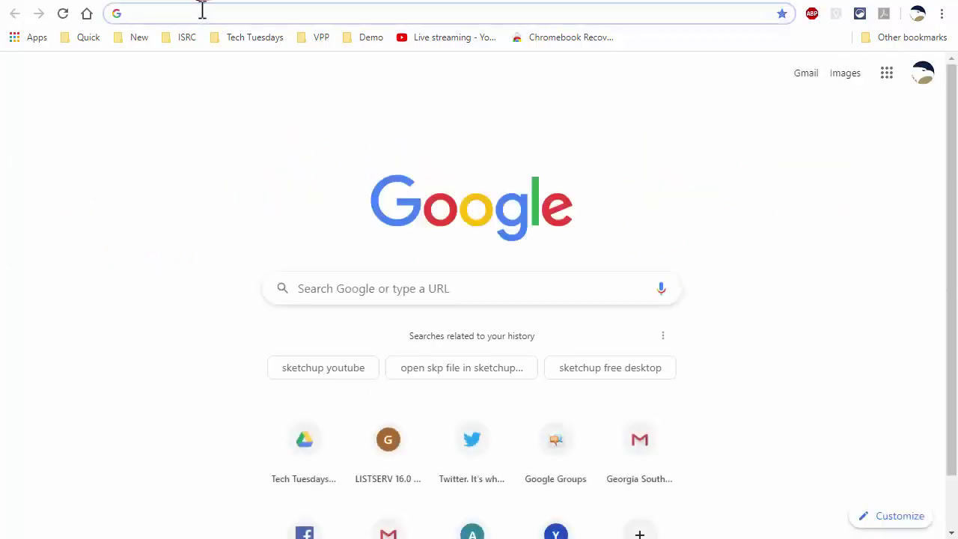
click(39, 43)
click(485, 523)
click(569, 524)
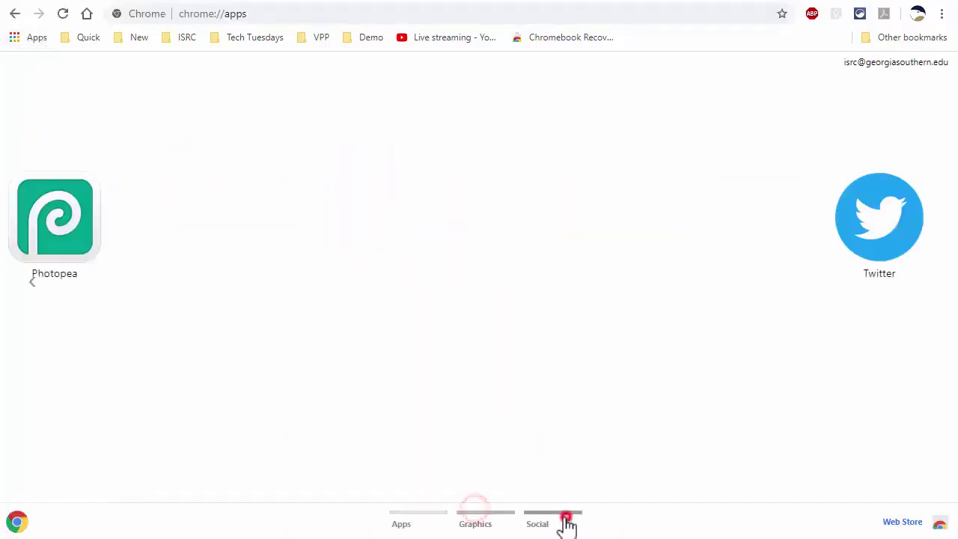
click(499, 524)
click(421, 522)
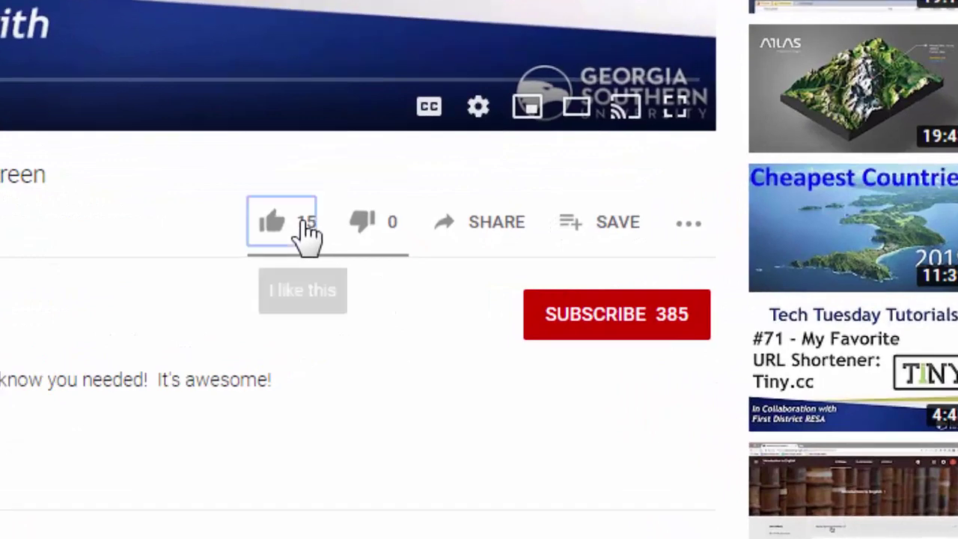
Like the YouTube tutorial video and subscribe to its channel.
click(307, 236)
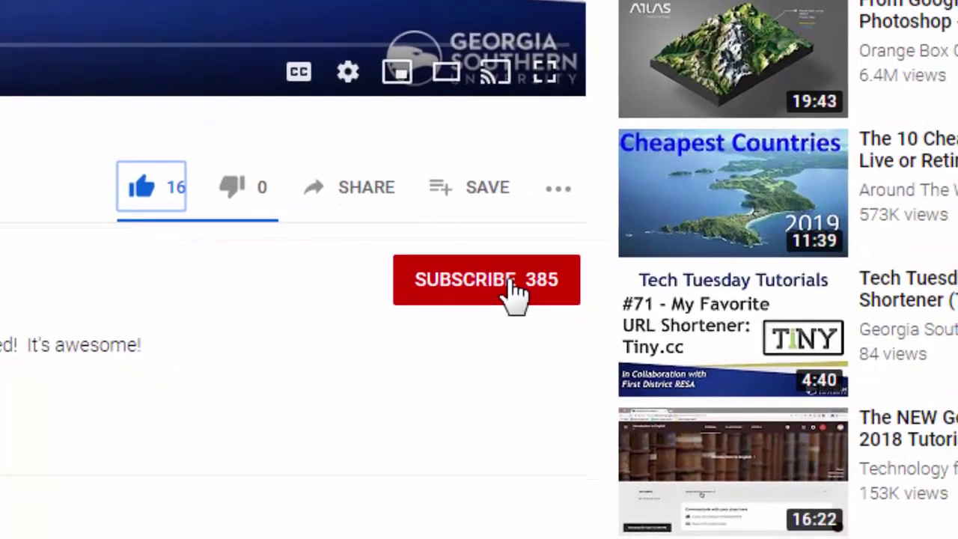
click(515, 292)
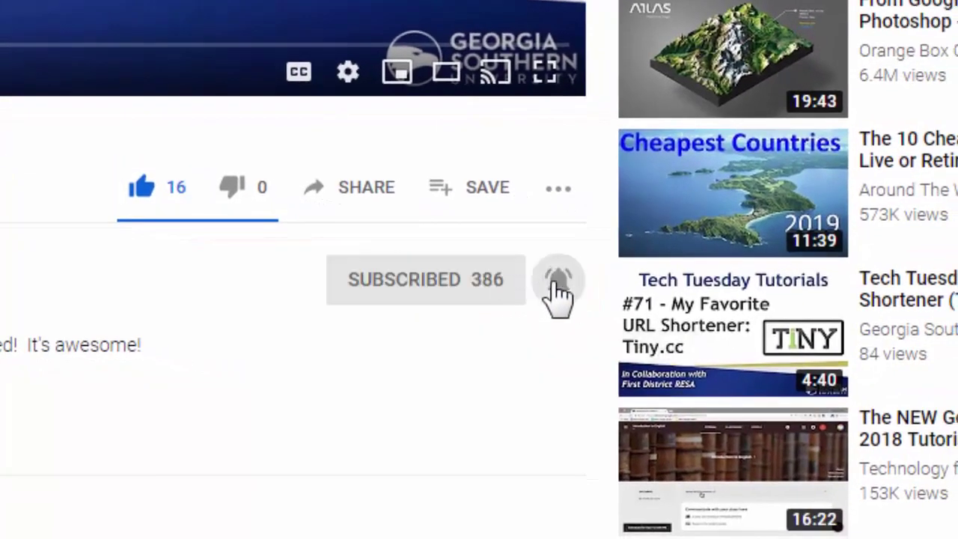